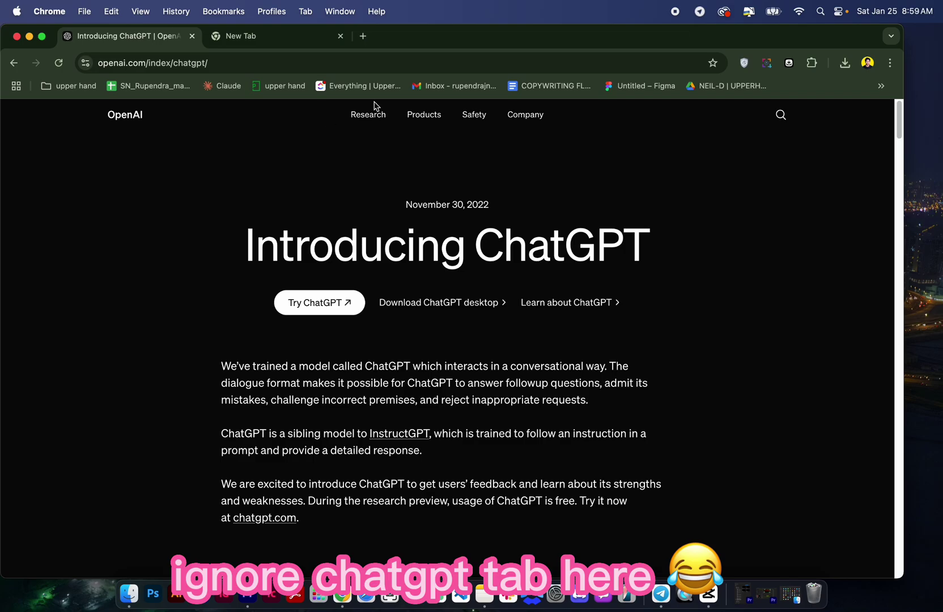
Scroll through OpenAI's Introducing ChatGPT page, then bring up Spotlight Search.
scroll(385, 295, down, 7)
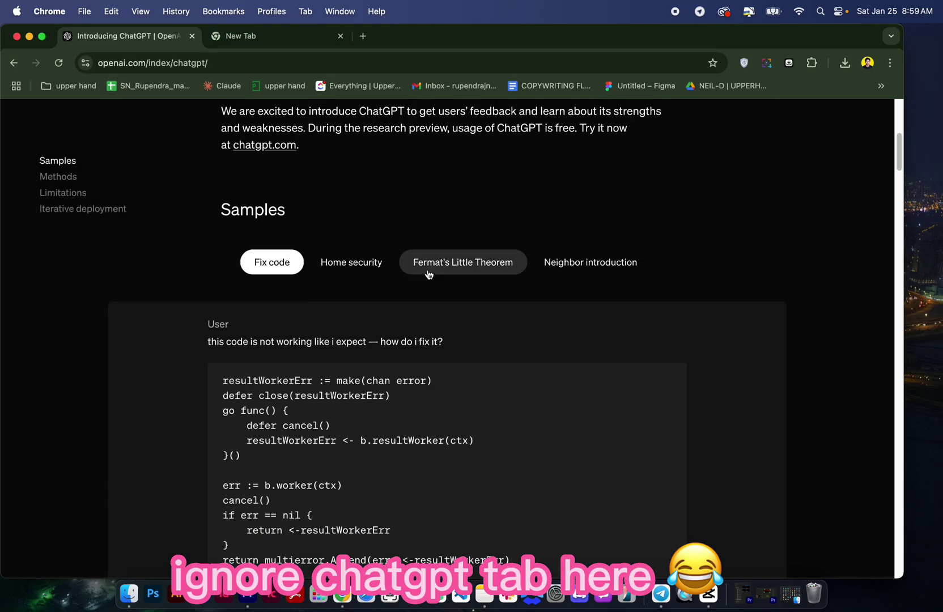
scroll(436, 263, up, 7)
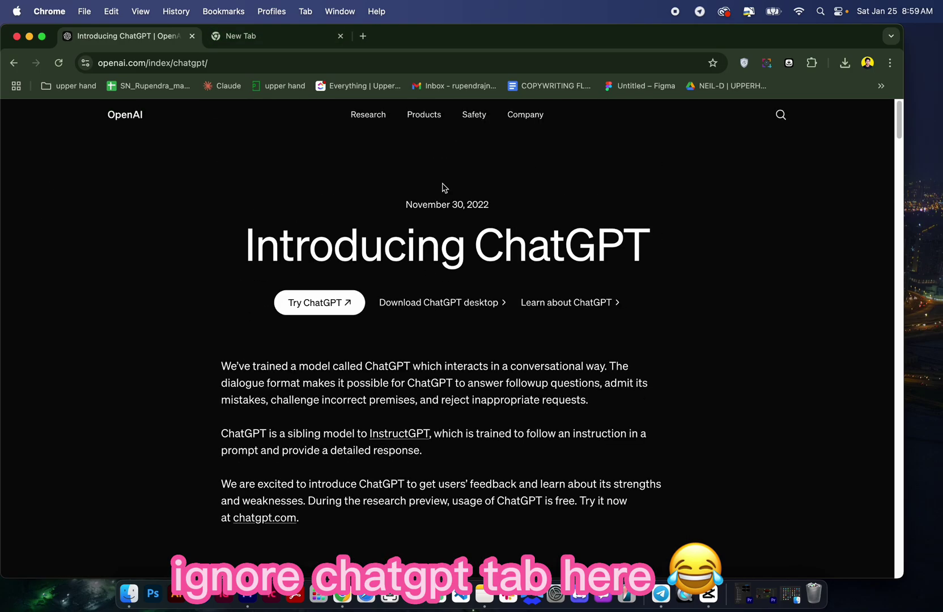
scroll(639, 478, down, 3)
scroll(613, 457, up, 1)
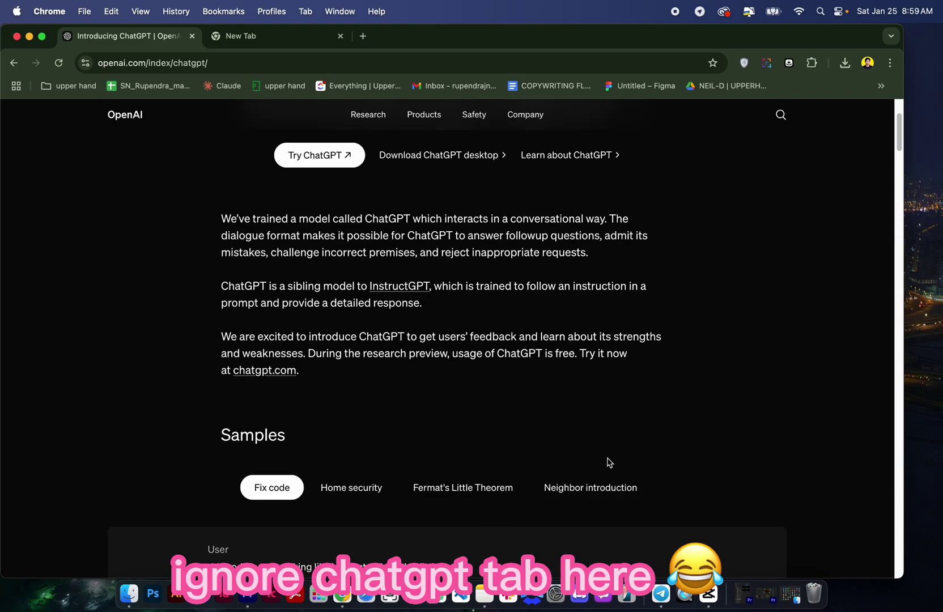
scroll(608, 463, up, 2)
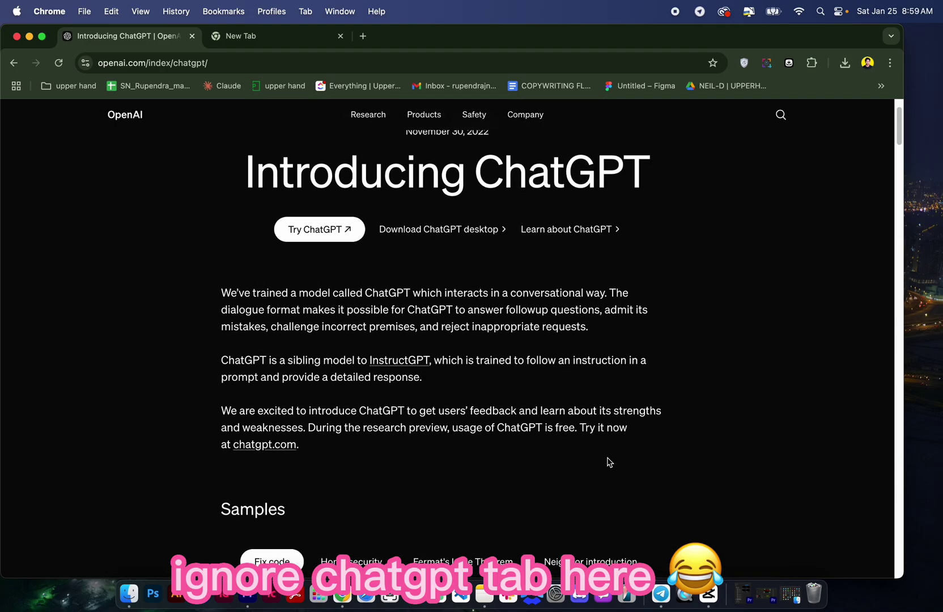
key(super+space)
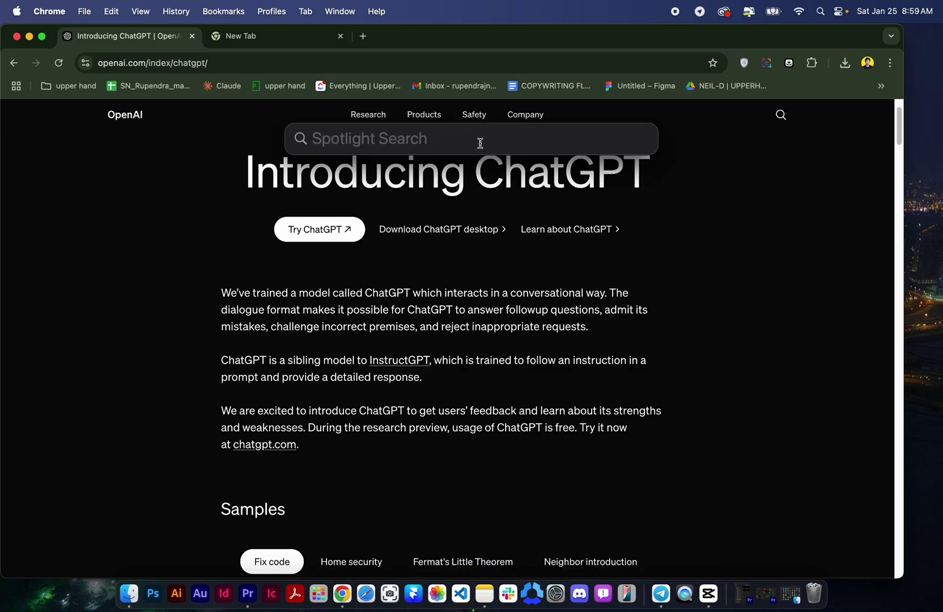
Launch Terminal, center and enlarge its window, and cd into the ComfyUi folder.
text(terminal.app)
key(Return)
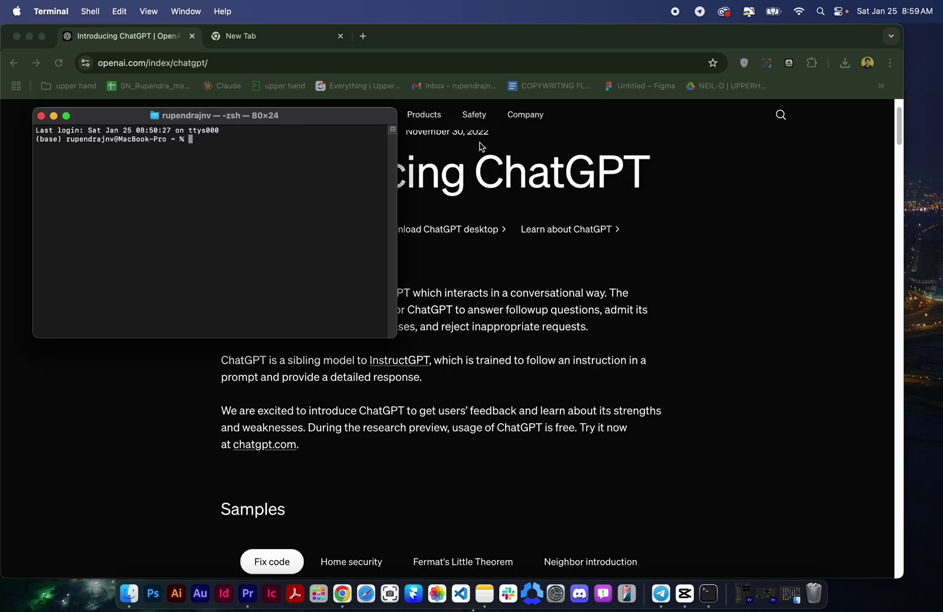
drag(300, 117, 493, 117)
drag(587, 336, 702, 424)
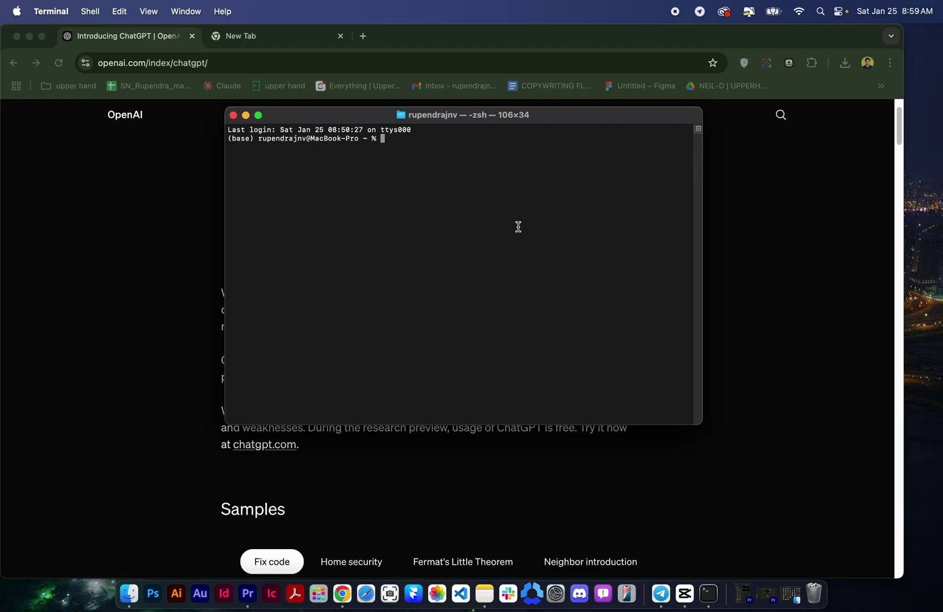
text(c)
text(d Comfy )
text(i)
key(Return)
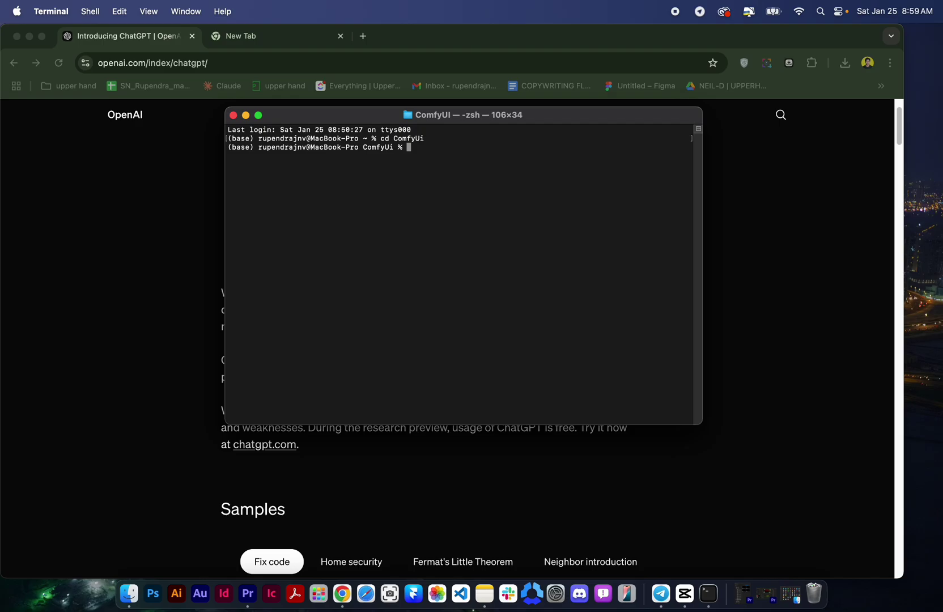
text(python main.py)
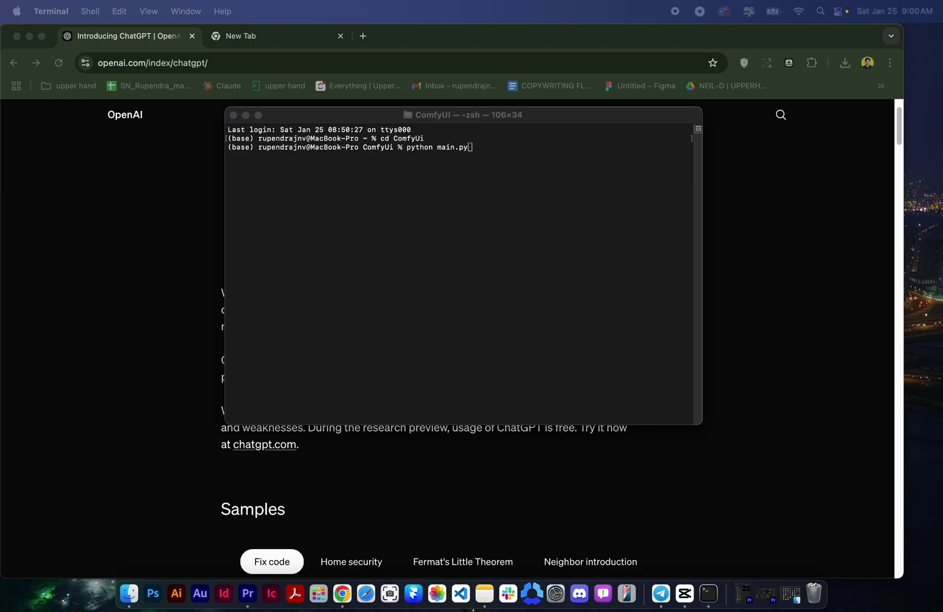
click(518, 168)
key(BackSpace)
key(BackSpace)
key(BackSpace)
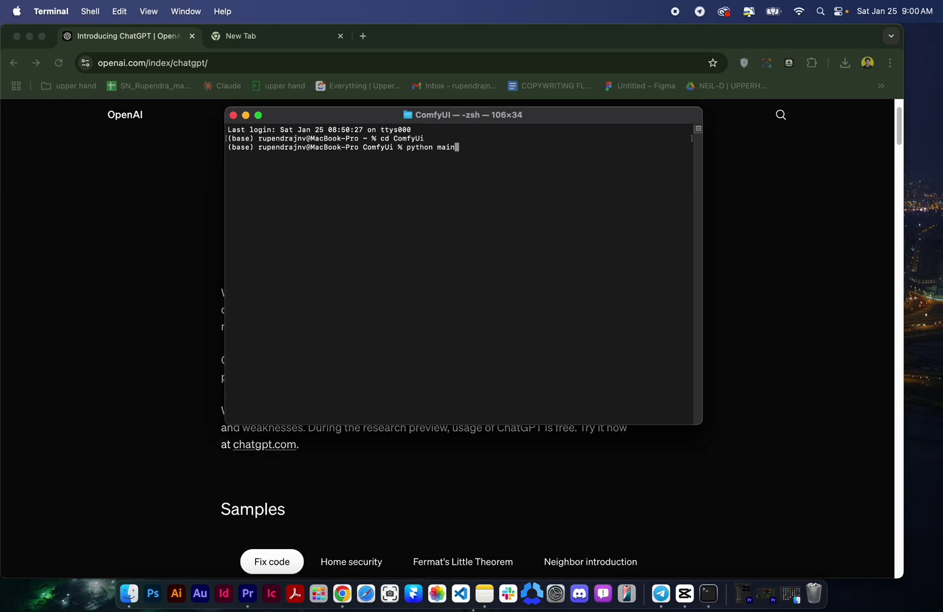
key(BackSpace)
key(BackSpace)
key(BackSpace)
key(BackSpace)
key(BackSpace)
key(BackSpace)
key(BackSpace)
key(BackSpace)
key(BackSpace)
key(BackSpace)
key(BackSpace)
text(PYTORCH_ENABLE_MPS_FALLBACK=1 python main.py)
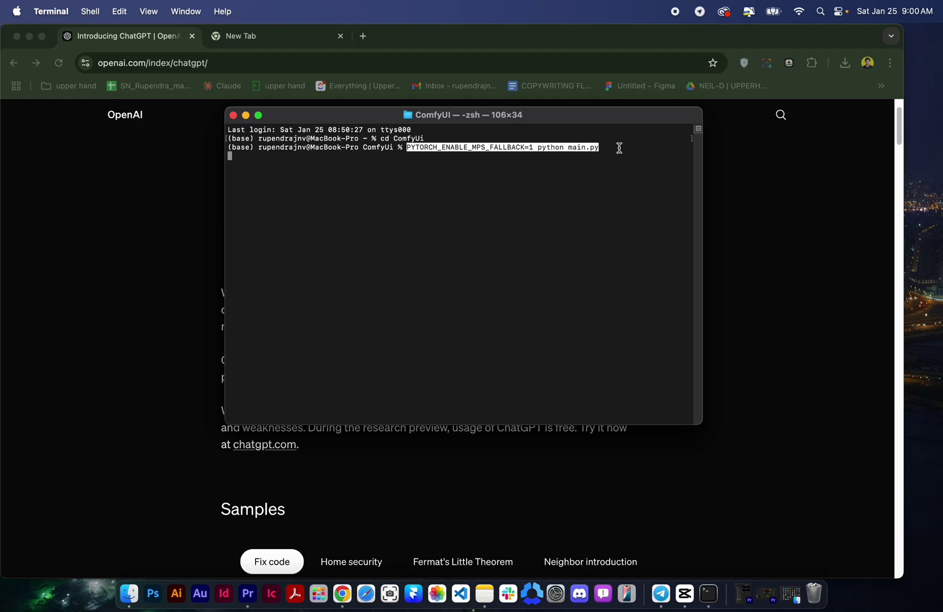
key(Return)
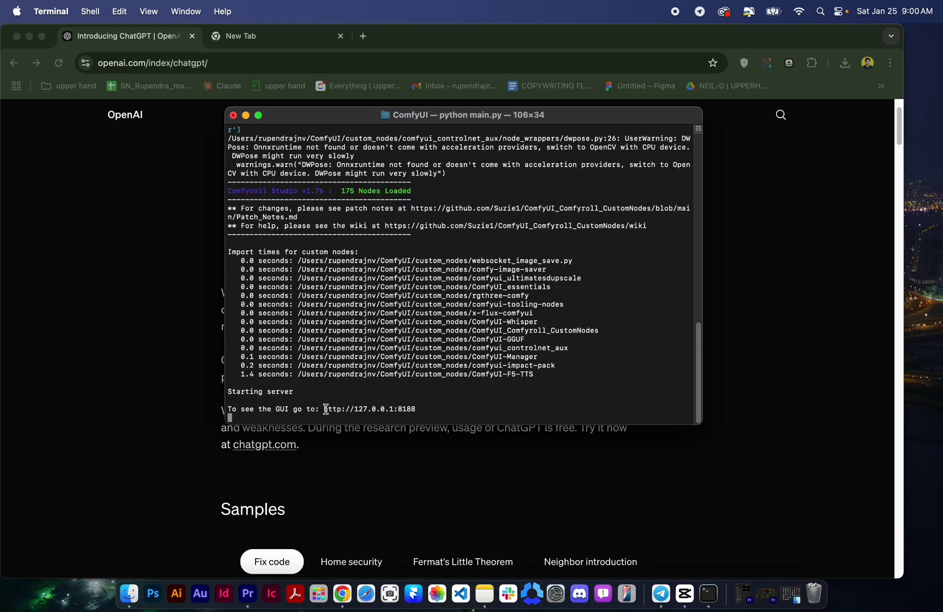
drag(326, 409, 420, 409)
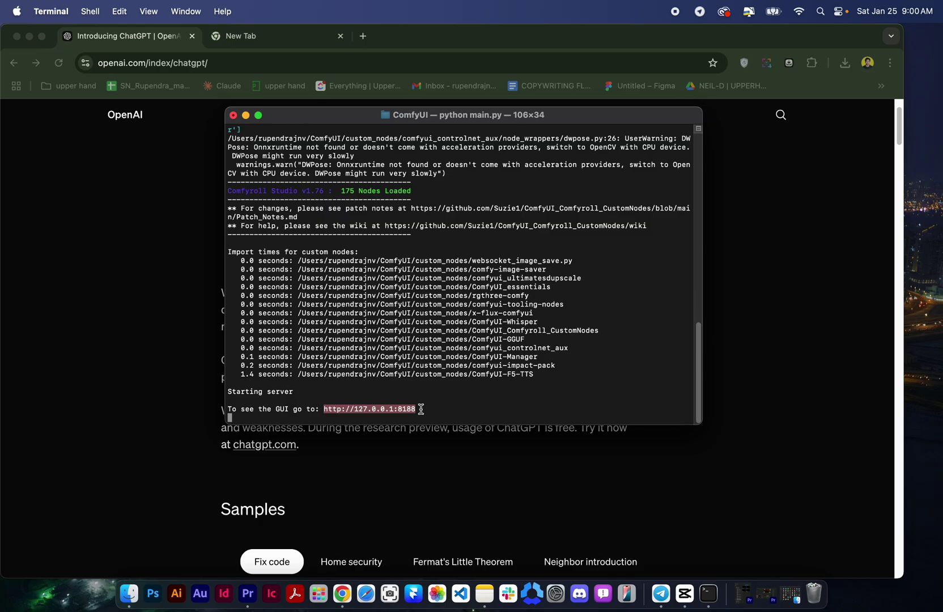
key(super+c)
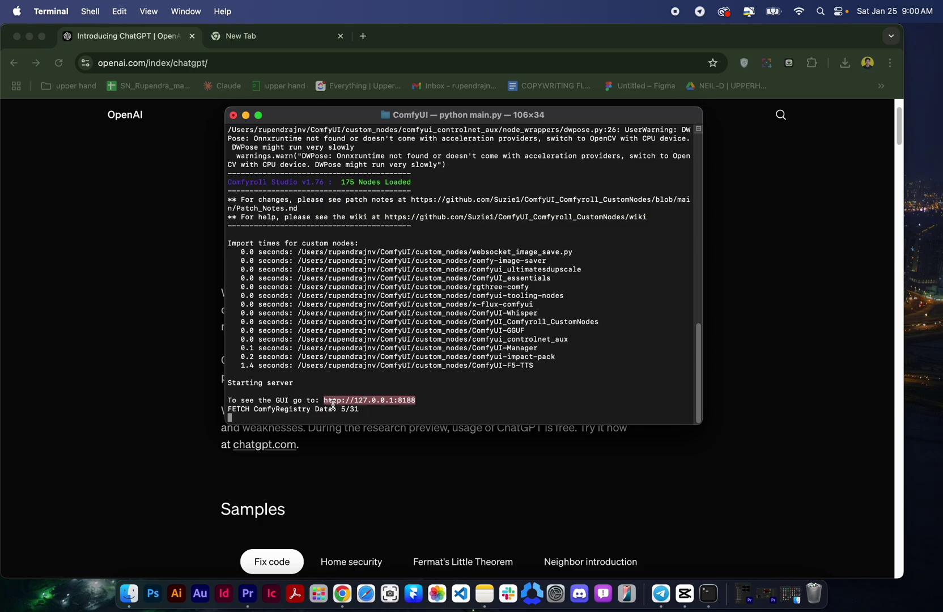
Open ComfyUI at 127.0.0.1:8188 and load voice.json, panning so LoadAudio is fully visible.
click(312, 38)
key(super+v)
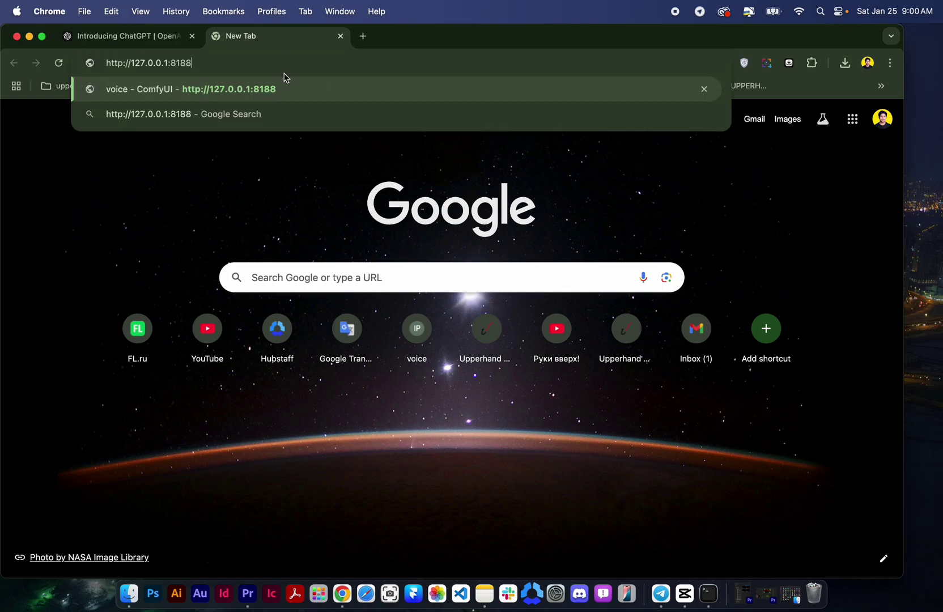
key(Return)
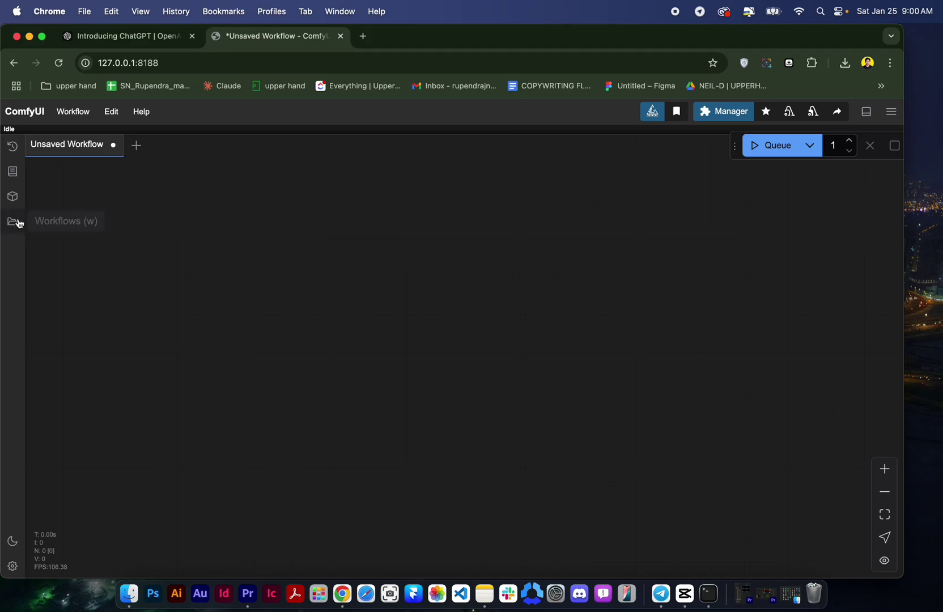
click(16, 223)
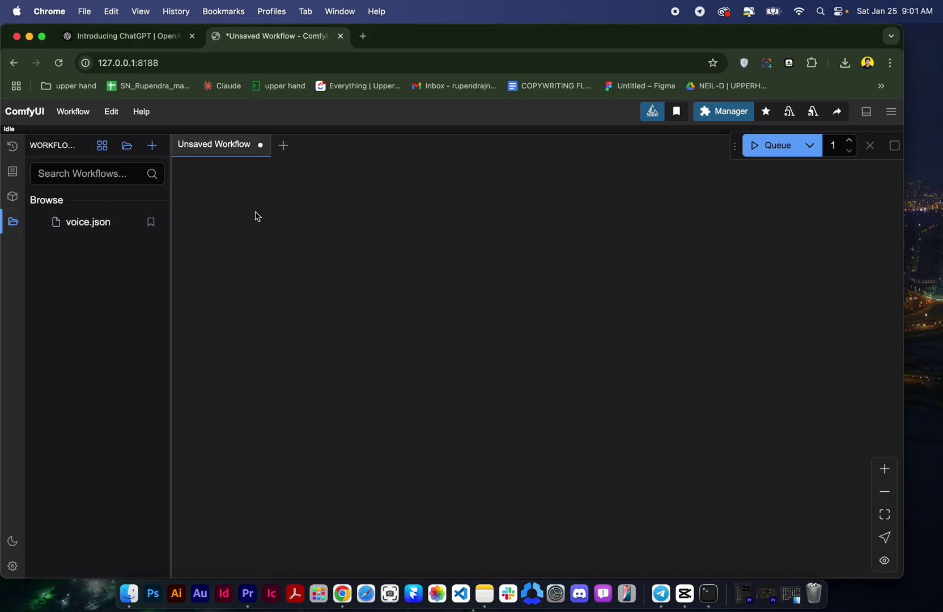
click(83, 225)
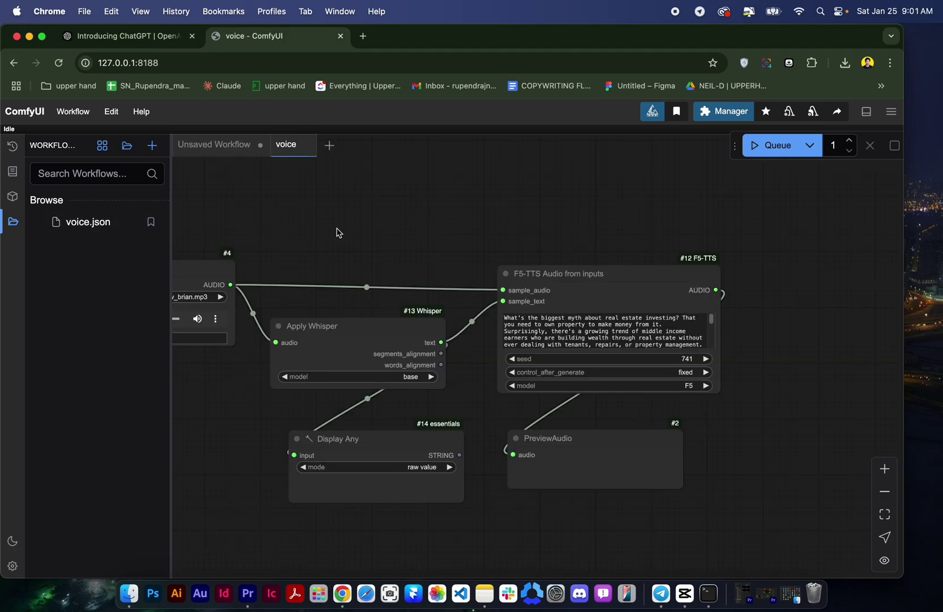
drag(307, 242, 457, 219)
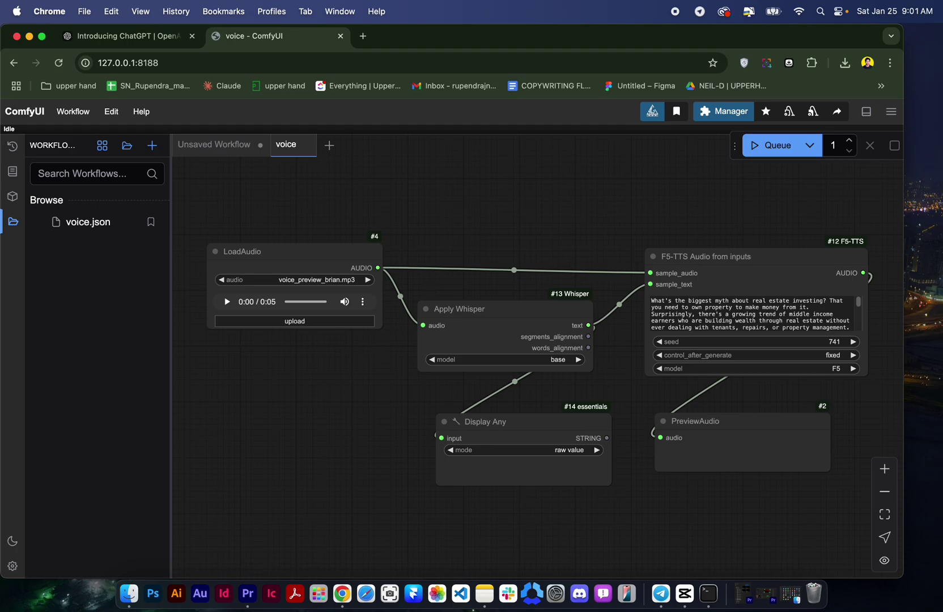
Search the web for '11 labs' and open ElevenLabs' My voices list in a new tab.
click(363, 36)
text(11)
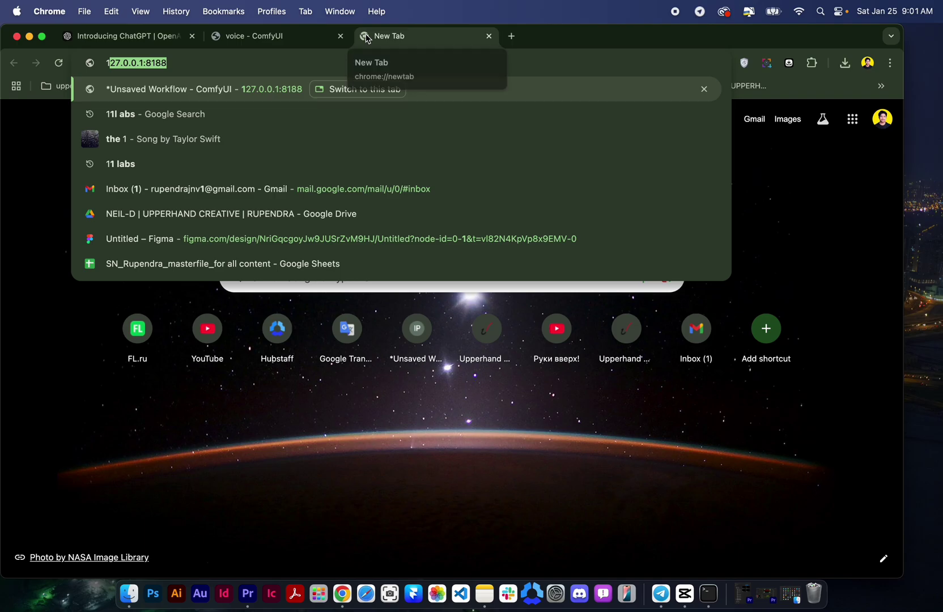
text( labs)
key(Return)
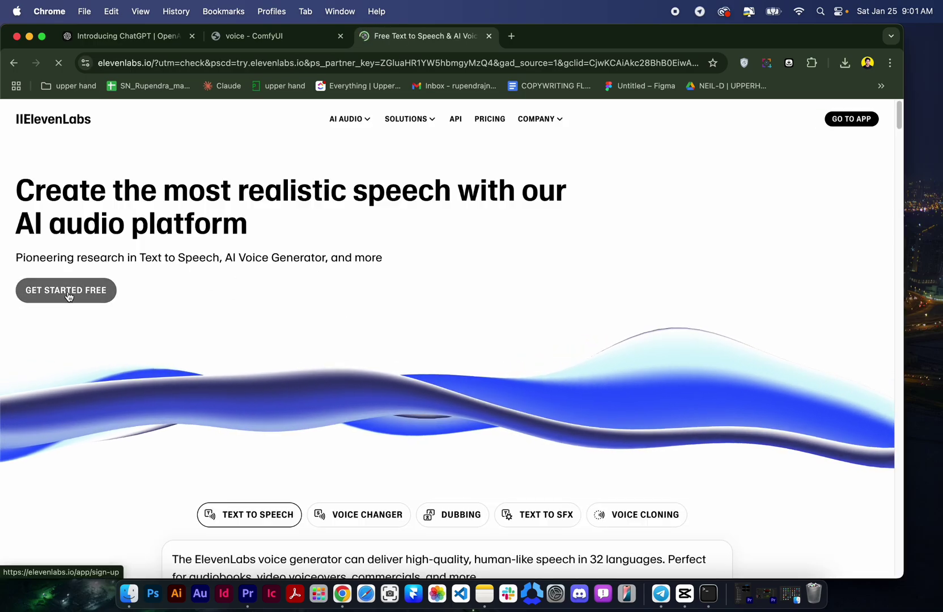
click(68, 292)
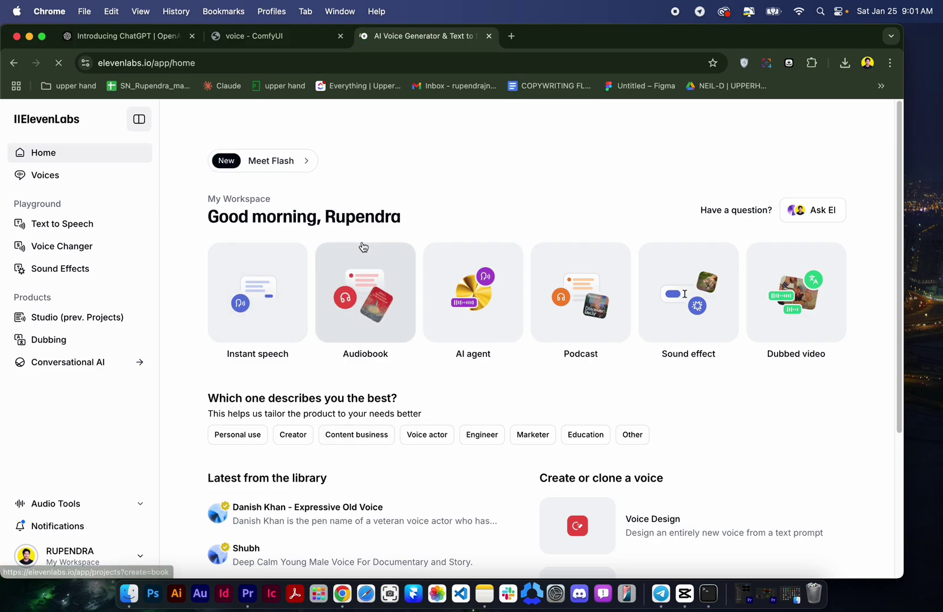
click(77, 179)
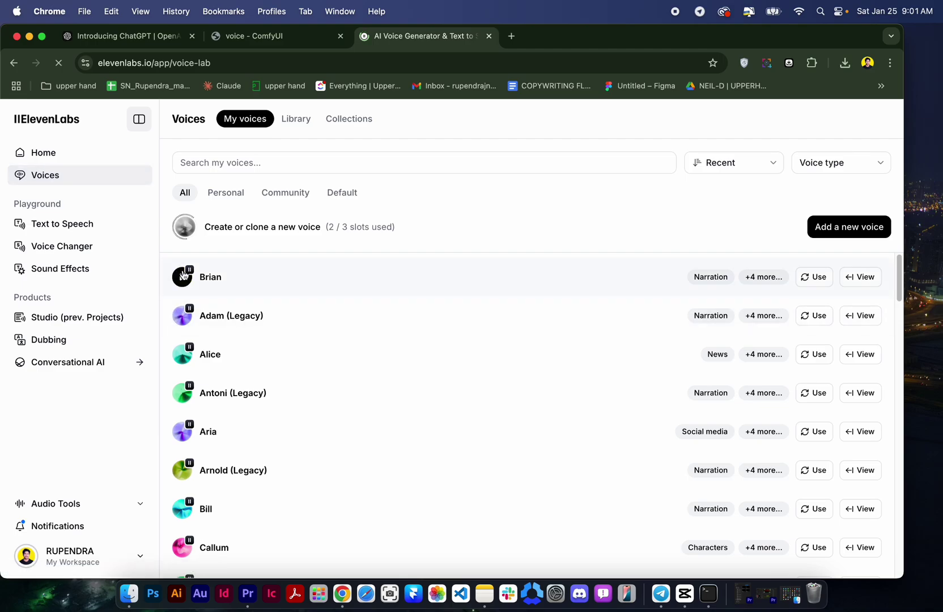
Play the Brian, Callum and Charlie voice previews.
click(253, 279)
click(251, 276)
scroll(247, 353, down, 1)
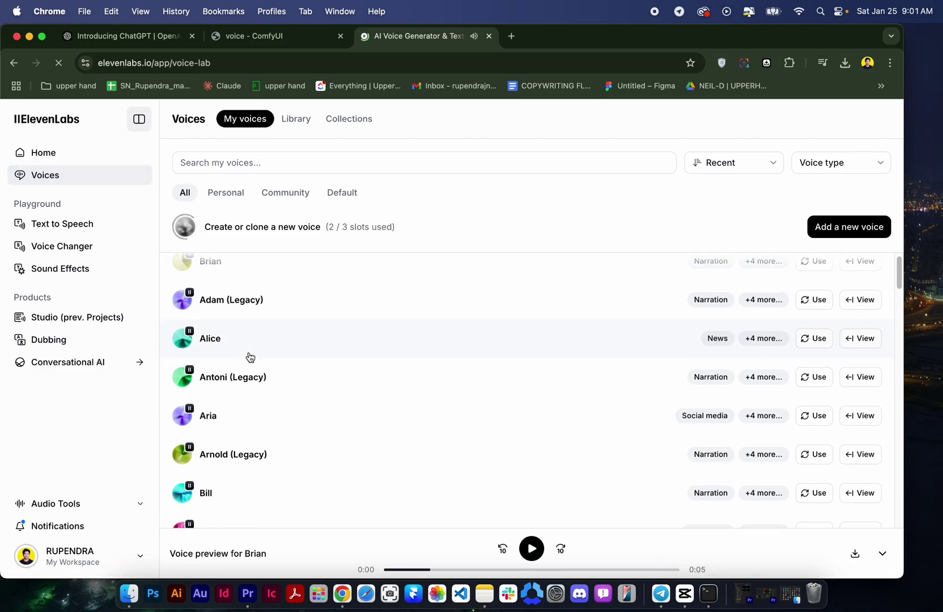
scroll(289, 411, down, 2)
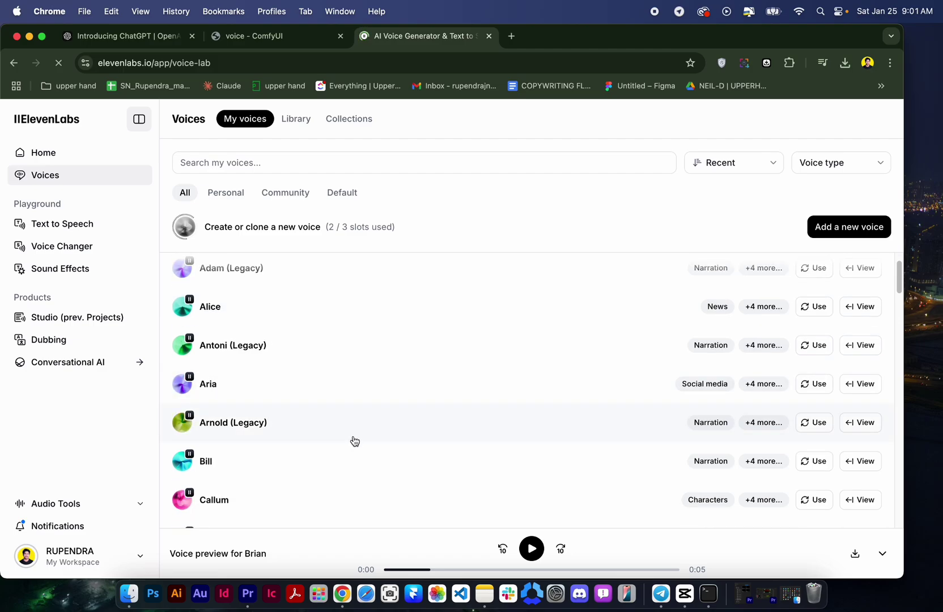
scroll(312, 467, down, 2)
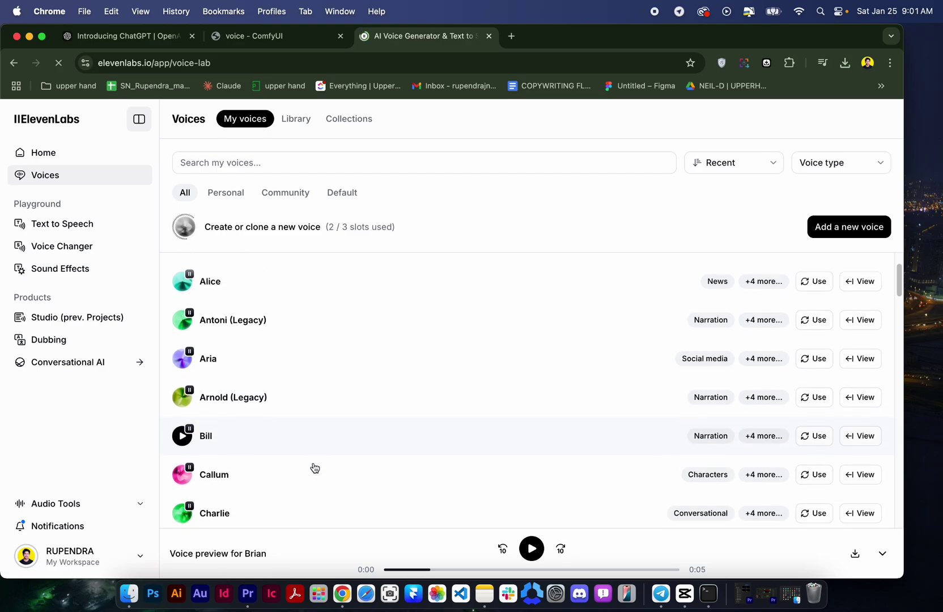
click(184, 473)
click(177, 513)
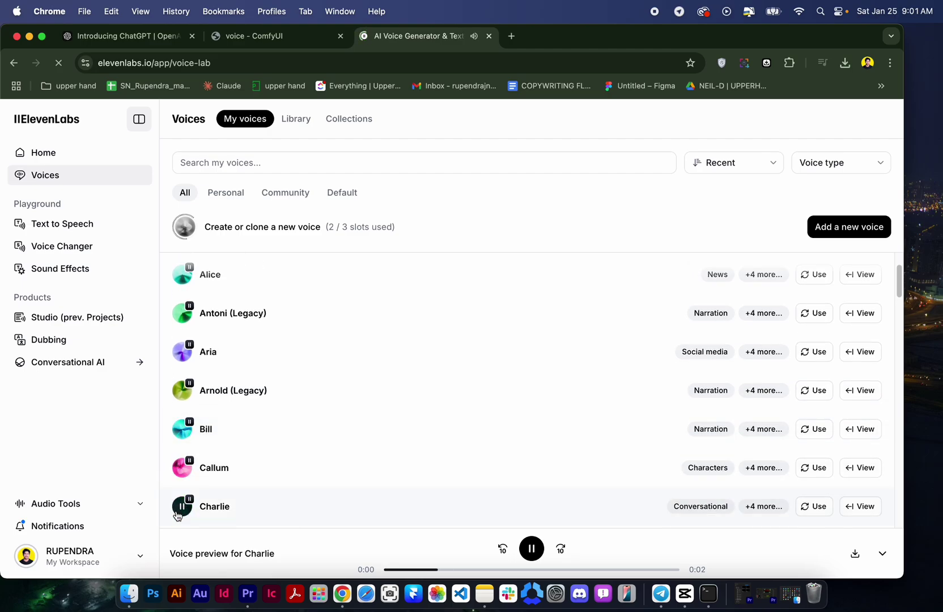
scroll(178, 513, down, 4)
Compare Charlotte's and Charlie's previews, settling on Charlotte's voice.
click(183, 427)
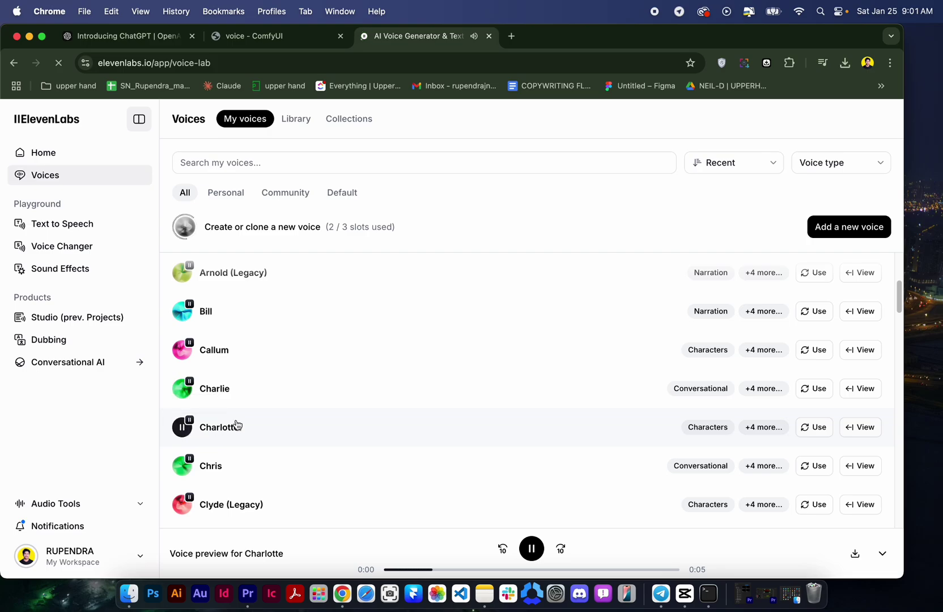
click(182, 427)
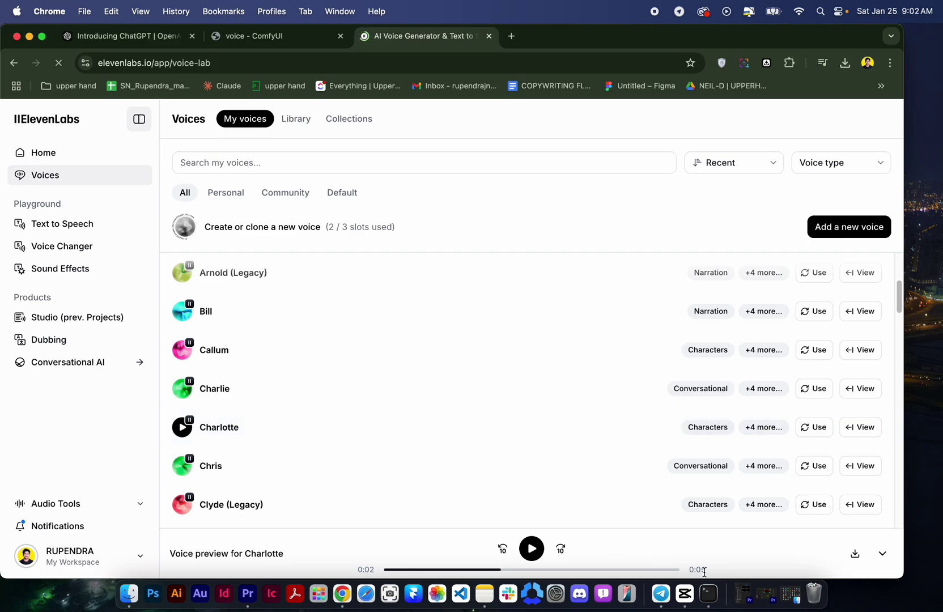
click(337, 392)
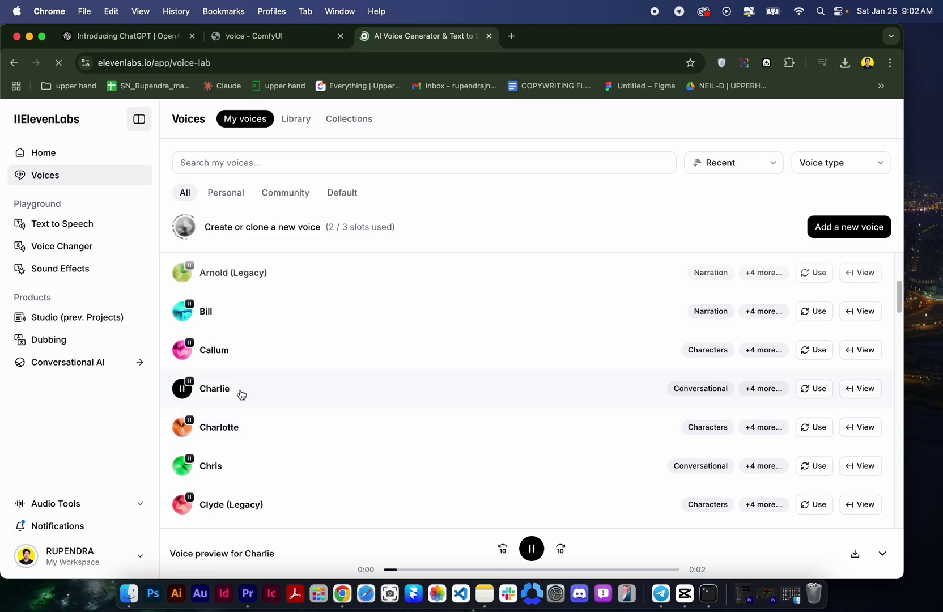
click(240, 429)
click(556, 448)
Download Charlotte's preview to the Desktop, renamed 'sample voice.mp3'.
click(854, 554)
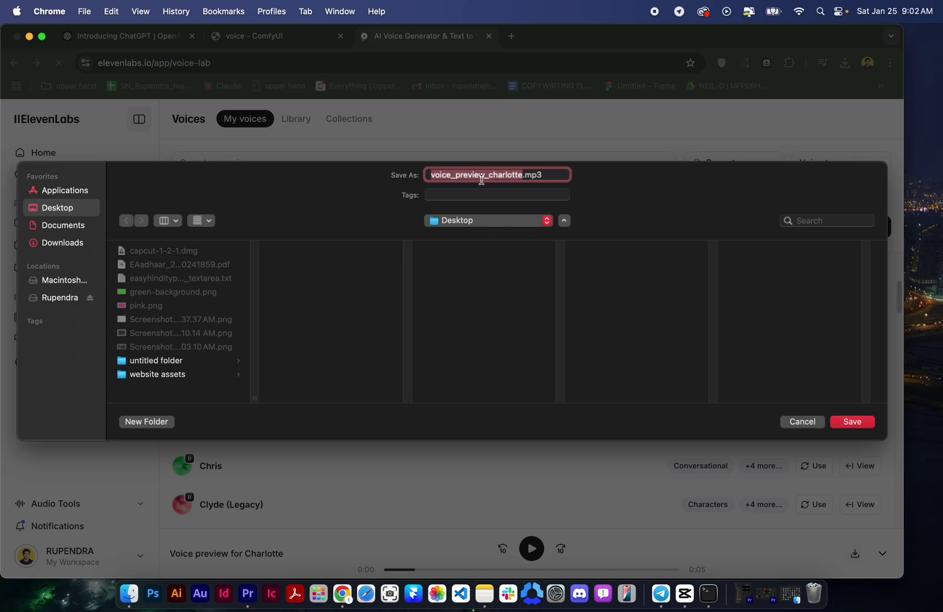
text(sample voice)
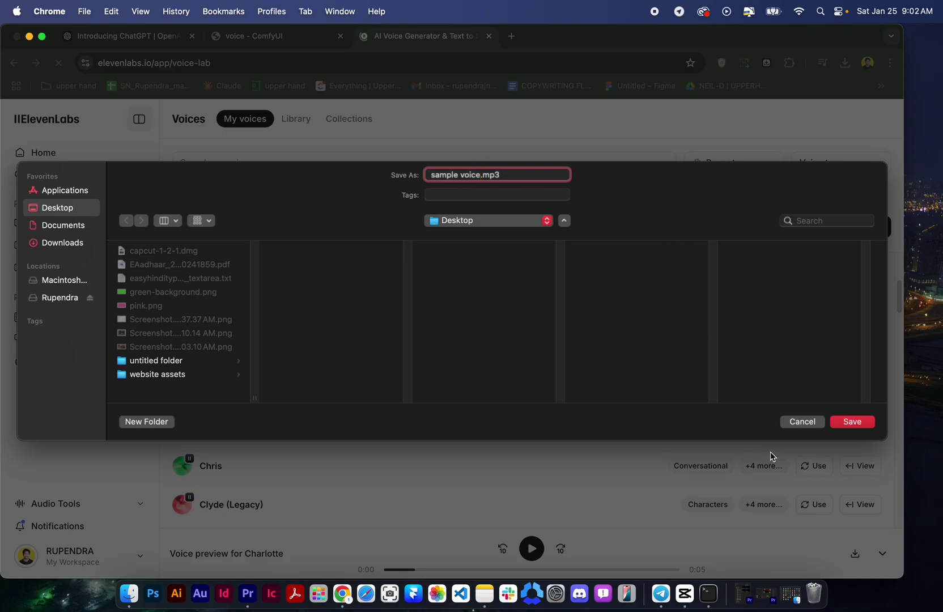
click(851, 423)
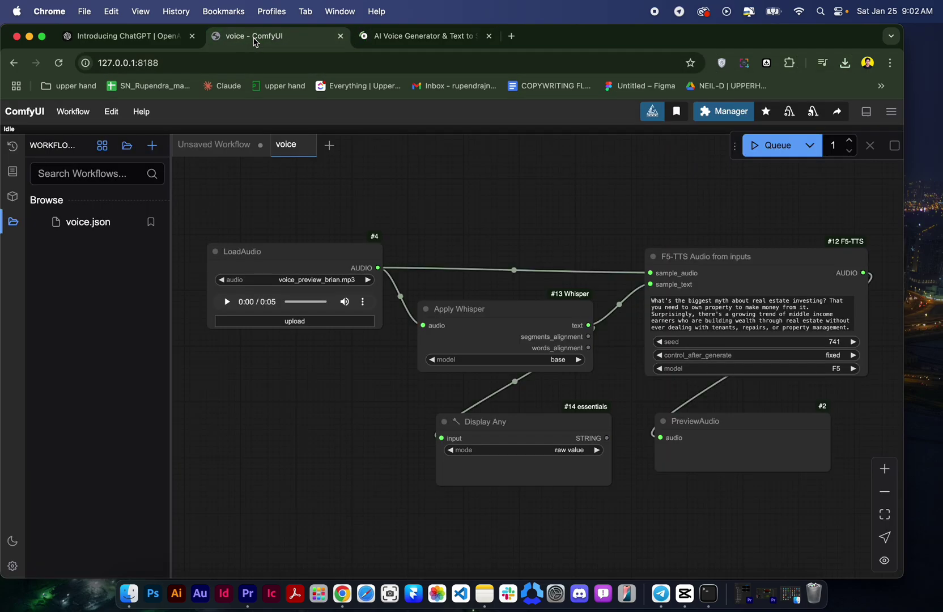
Upload sample voice.mp3 from the Desktop into the LoadAudio node.
click(254, 37)
click(312, 321)
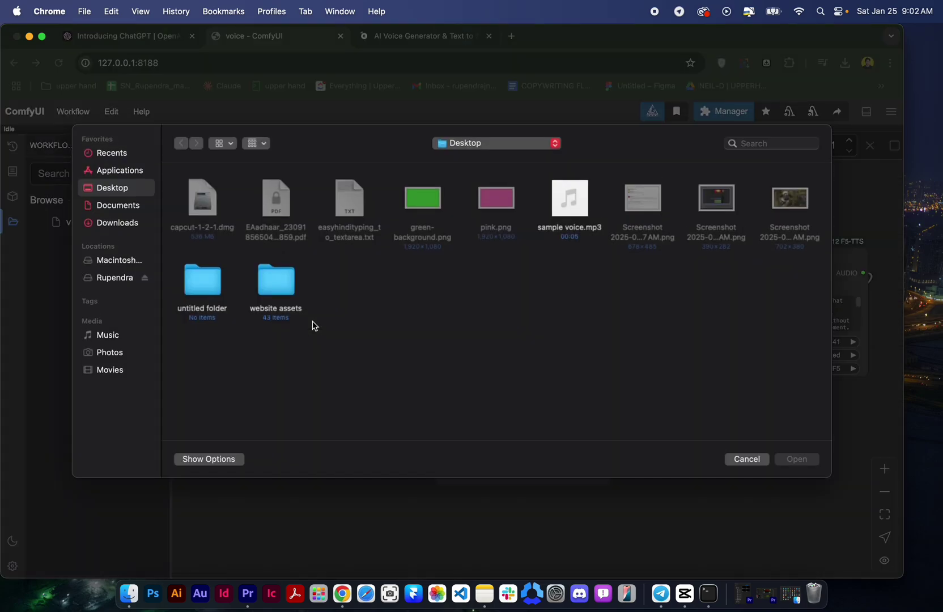
click(584, 220)
click(797, 460)
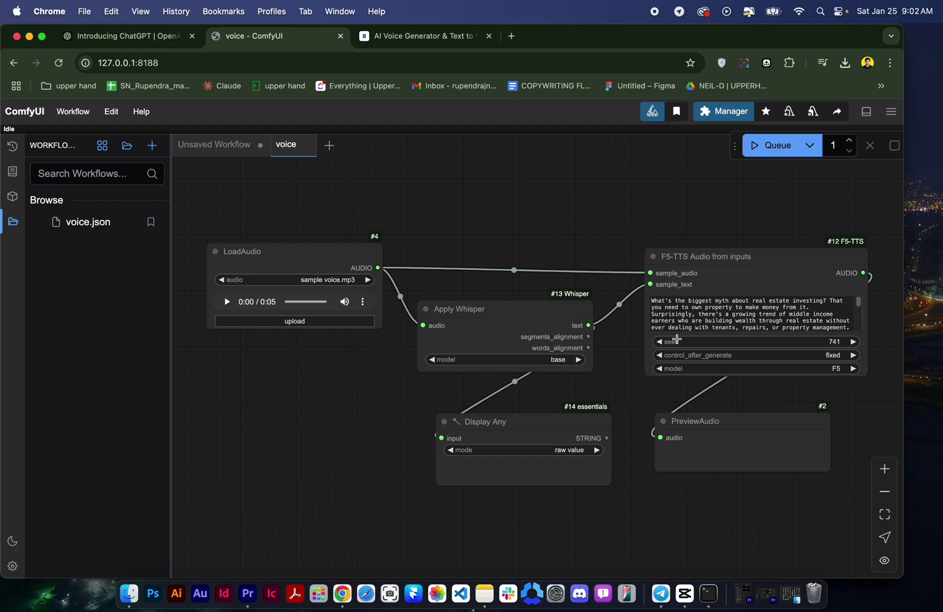
Replace the F5-TTS text with a new line beginning 'hi, i am here to check this model…'.
click(703, 322)
key(super+a)
key(BackSpace)
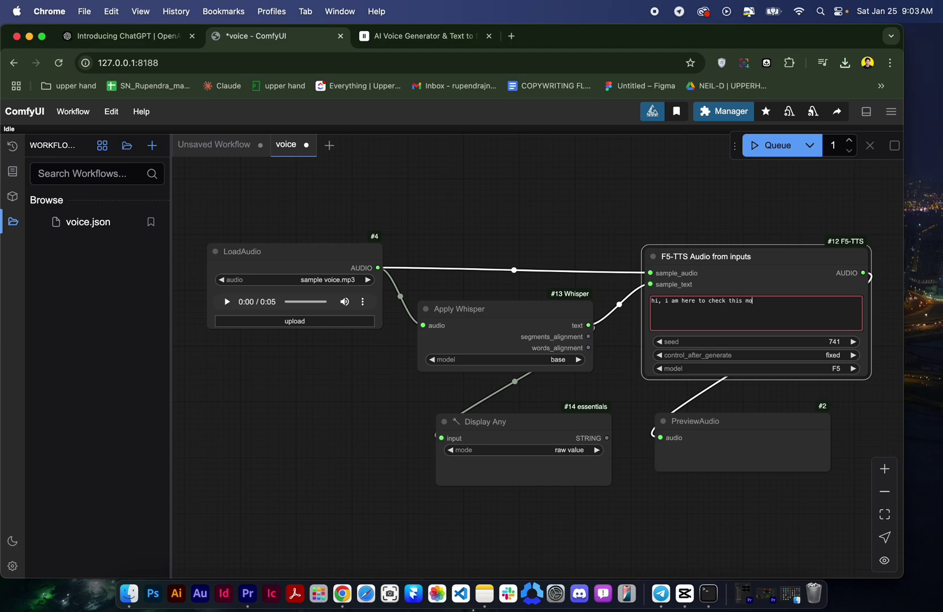
text(AI voice clone, lets see it)
text(s work or not. its ve)
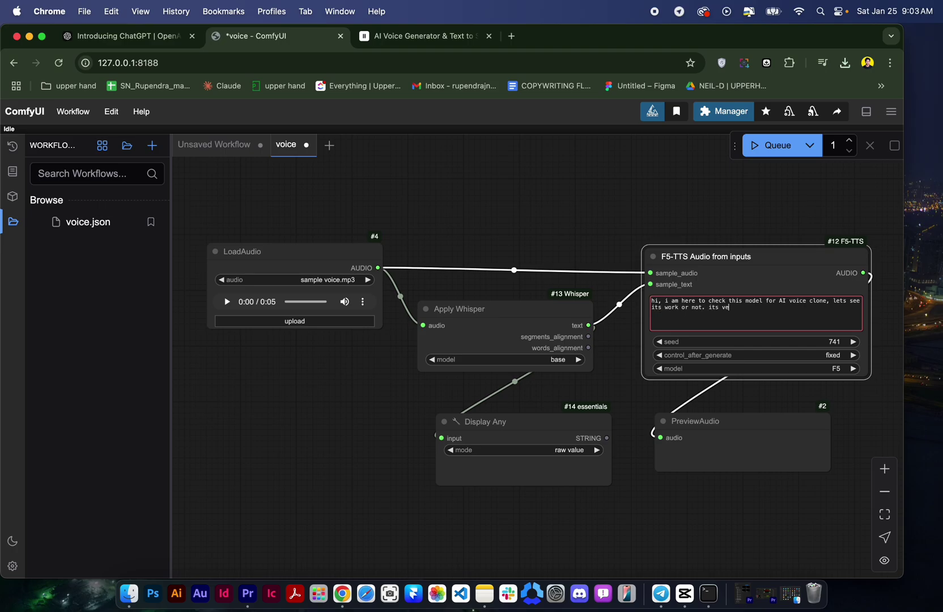
text(ting tool.)
Queue the voice-cloning workflow and bring the ComfyUI Terminal log forward on the left.
click(769, 146)
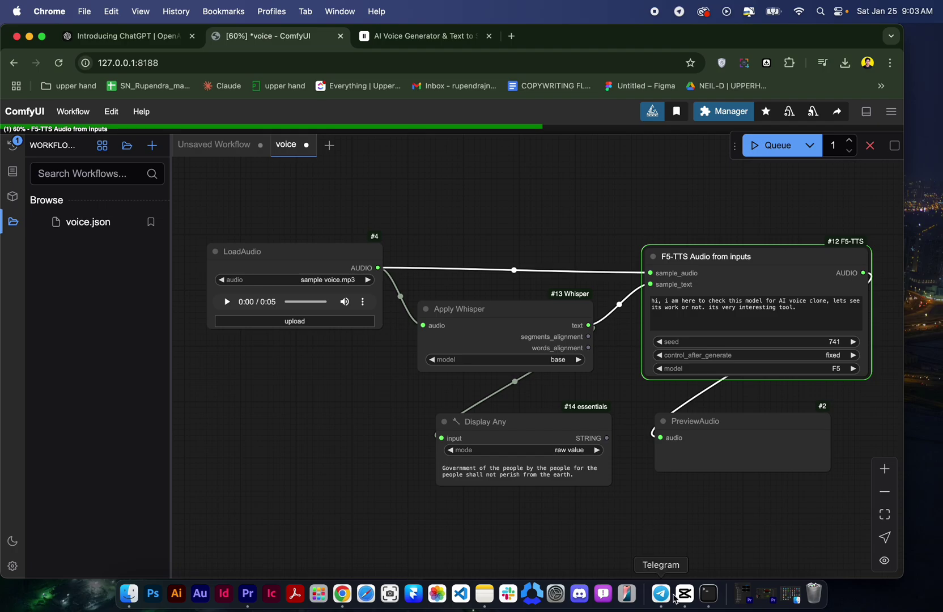
click(705, 600)
drag(422, 112, 220, 45)
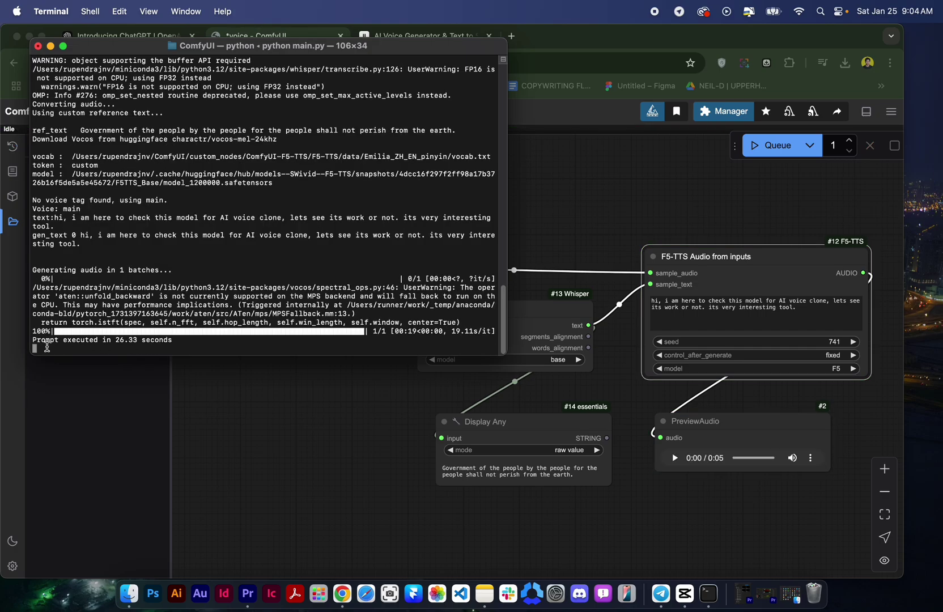
Confirm 'Prompt executed in 26.33 seconds' in the log, then move Terminal down-left.
drag(117, 342, 137, 342)
drag(511, 201, 280, 487)
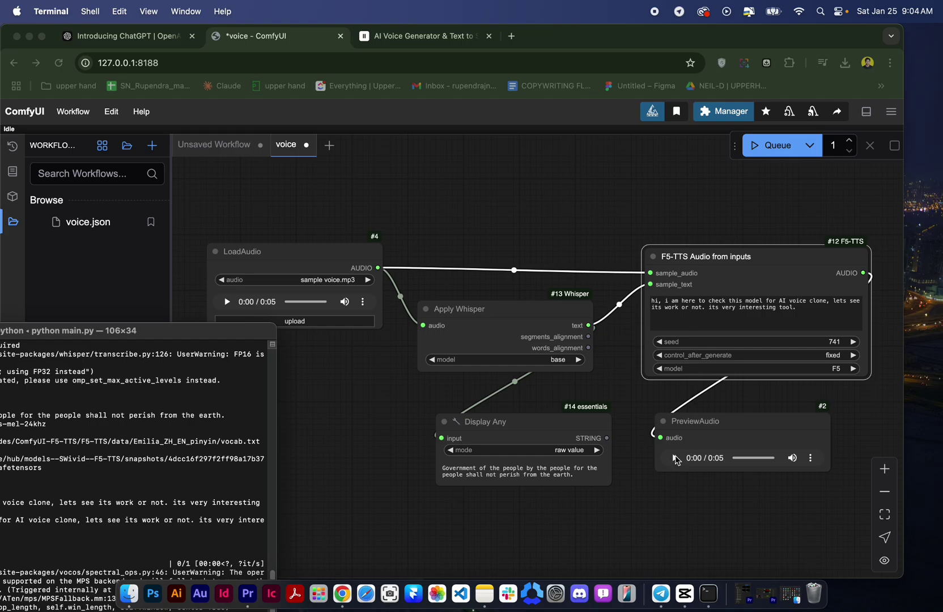
Play the 0:05 cloned clip, then the original sample voice, then the cloned clip again.
click(676, 461)
click(675, 460)
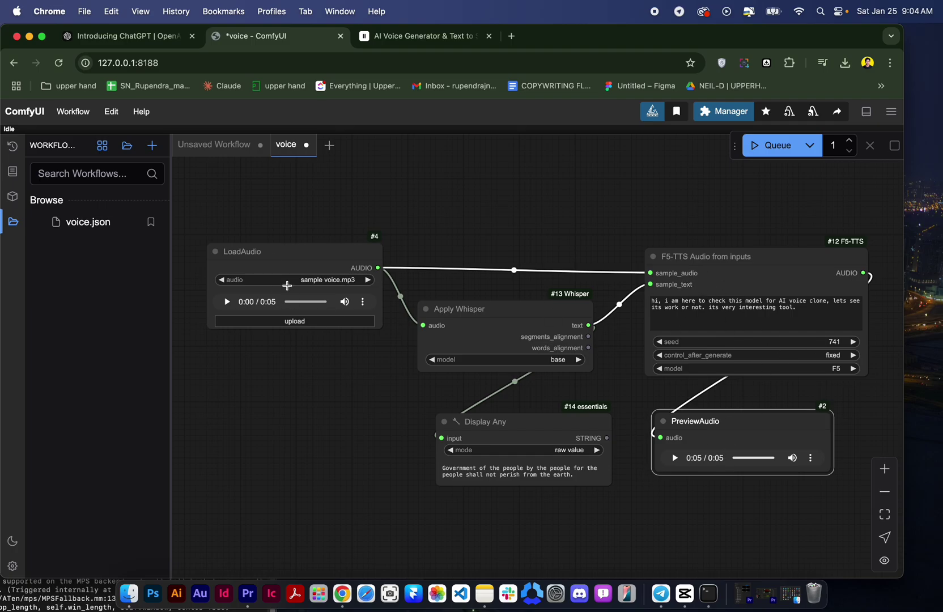
click(226, 303)
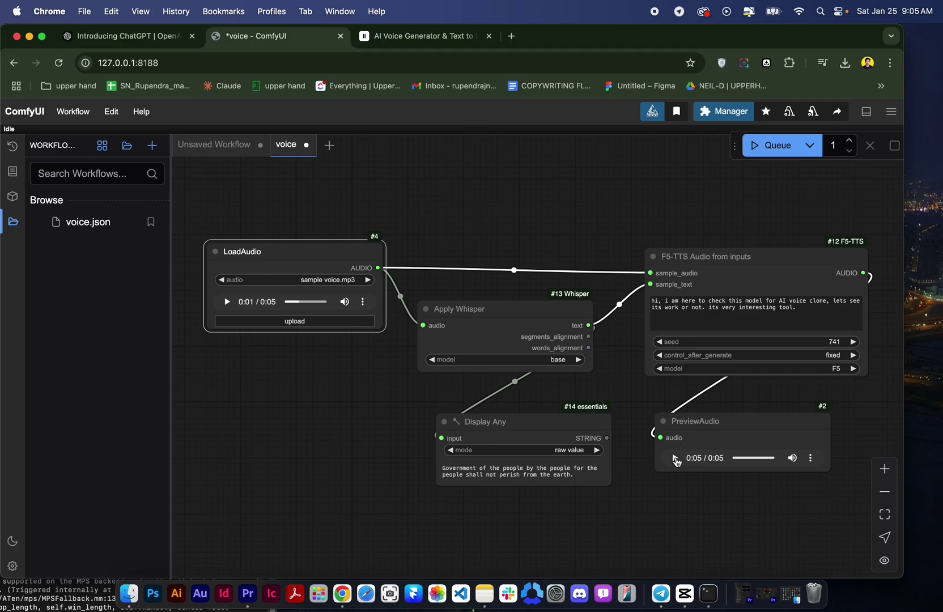
click(675, 459)
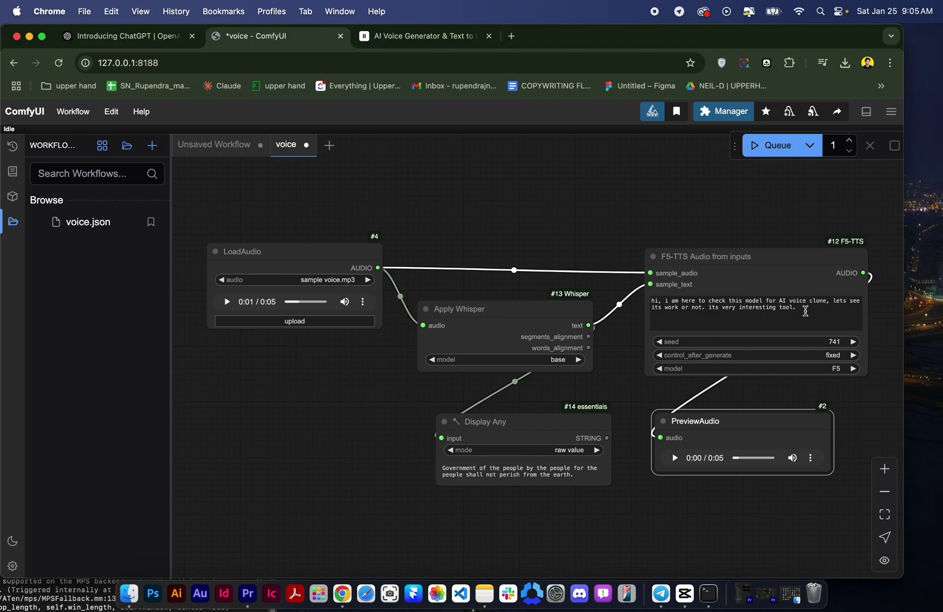
click(805, 311)
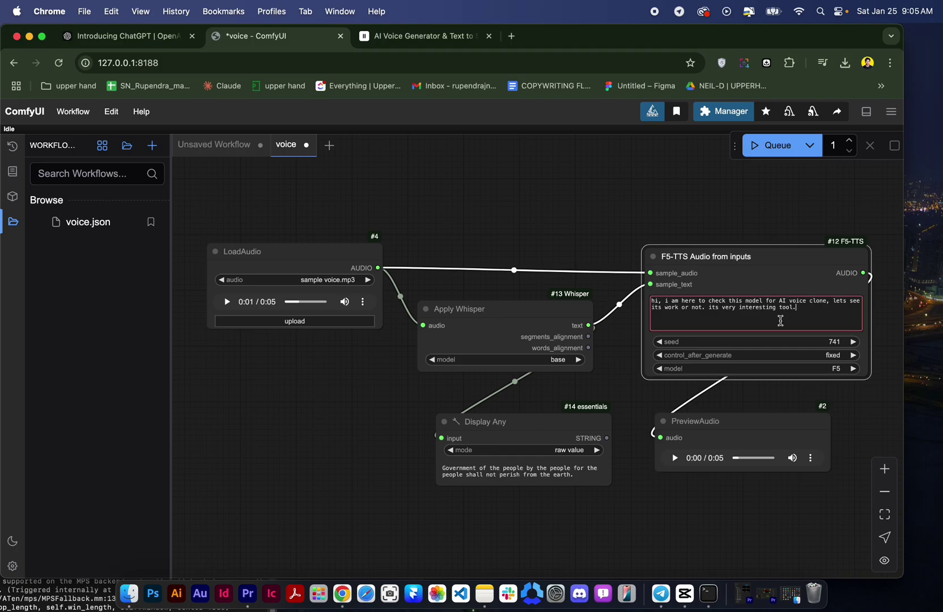